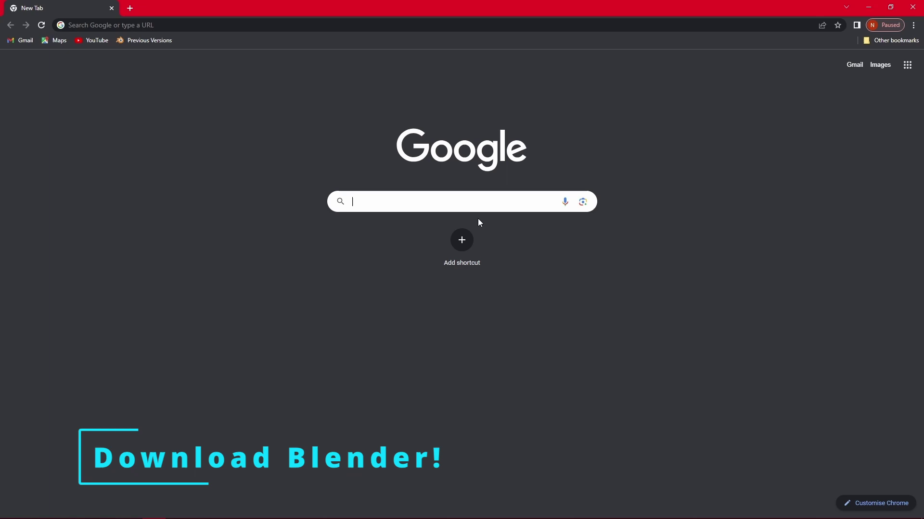
pyautogui.write('blender')
# Search the web for Blender, then orbit the viewport around the default cube.
pyautogui.press('Return')
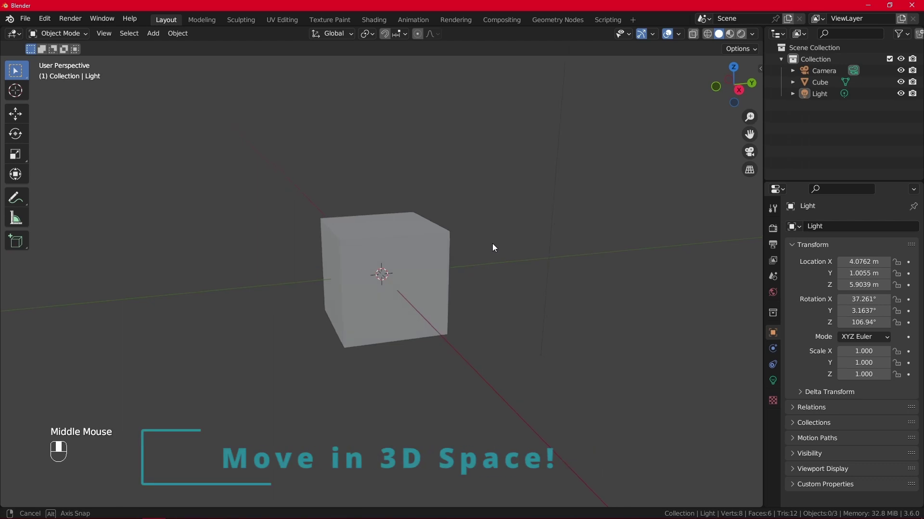
pyautogui.moveTo(493, 244)
pyautogui.mouseDown(button='middle')
pyautogui.moveTo(390, 221)
pyautogui.moveTo(373, 275)
pyautogui.moveTo(498, 304)
pyautogui.moveTo(556, 243)
pyautogui.moveTo(444, 208)
pyautogui.moveTo(421, 270)
pyautogui.mouseUp(button='middle')
pyautogui.scroll(3, 420, 270)
pyautogui.scroll(2, 421, 269)
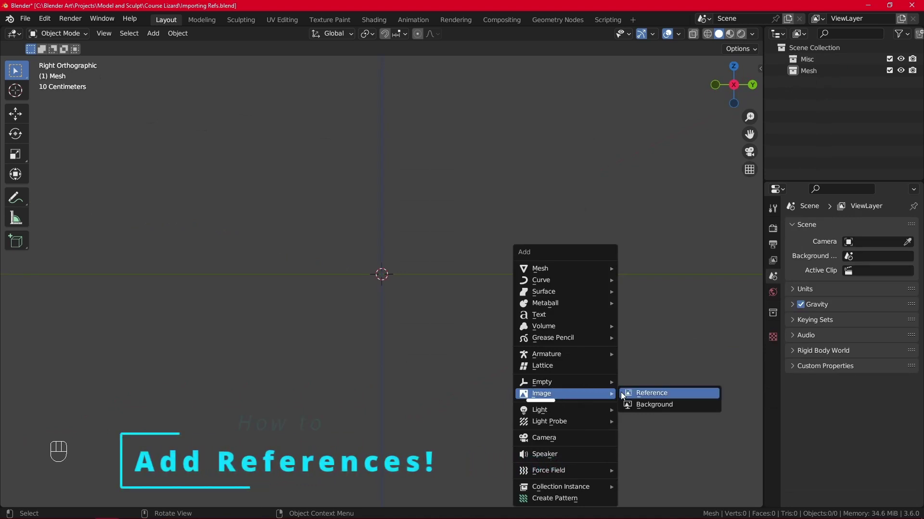
# Add the Lizard Side Reference.png image and orbit to a side view of the blockout.
pyautogui.click(643, 391)
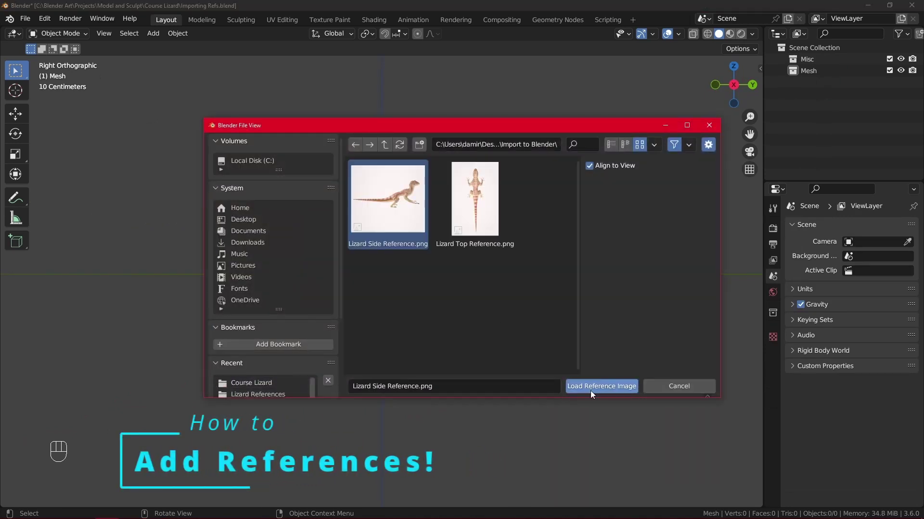
pyautogui.click(591, 390)
pyautogui.scroll(1, 499, 327)
pyautogui.scroll(1, 499, 326)
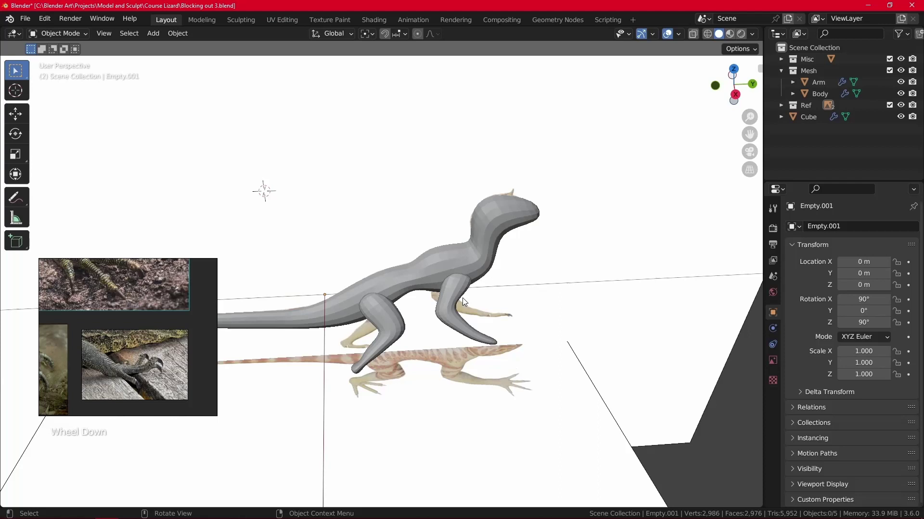
pyautogui.scroll(-1, 470, 329)
pyautogui.moveTo(470, 330)
pyautogui.mouseDown(button='middle')
pyautogui.moveTo(476, 313)
pyautogui.moveTo(402, 321)
pyautogui.moveTo(491, 310)
pyautogui.mouseUp(button='middle')
pyautogui.click(401, 323)
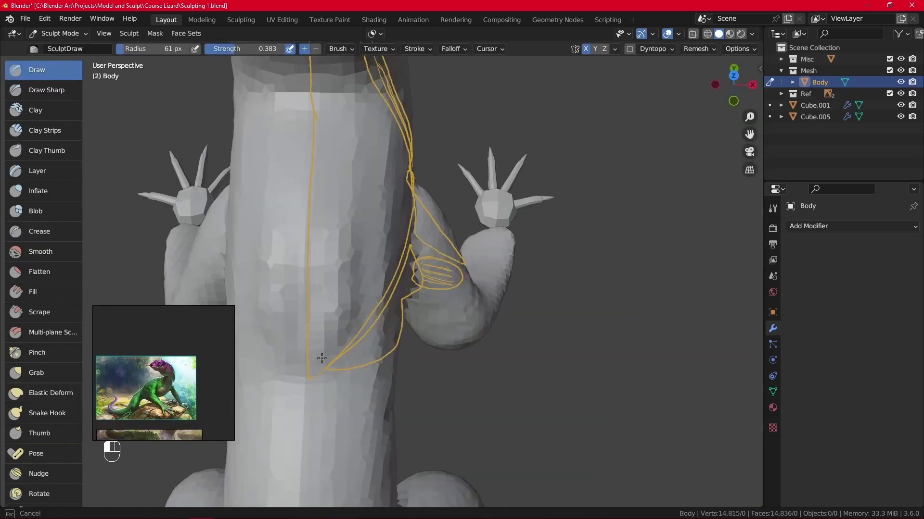
# Orbit from the torso to the arm, then zoom out to frame the sculpted head and neck.
pyautogui.keyDown('alt'); pyautogui.moveTo(390, 281); pyautogui.dragTo(378, 288, button='middle'); pyautogui.keyUp('alt')
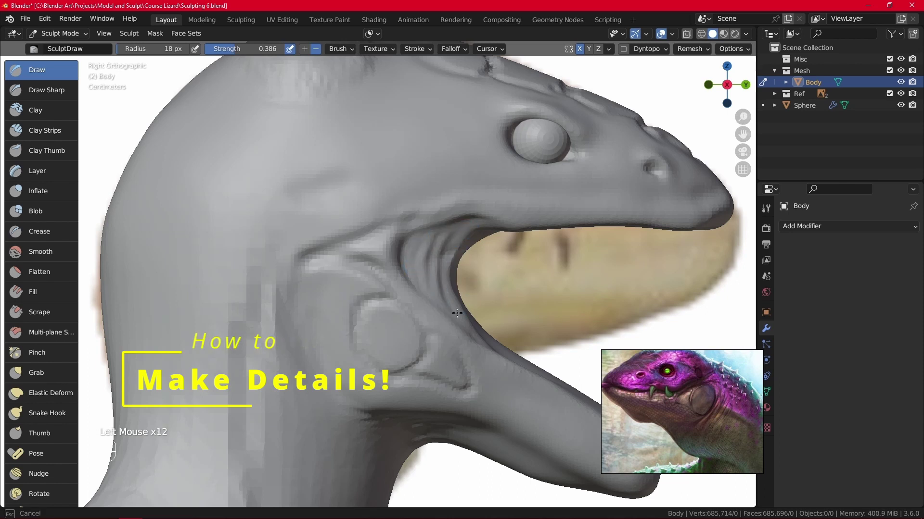
pyautogui.keyDown('ctrl'); pyautogui.moveTo(521, 259); pyautogui.dragTo(528, 396, button='middle'); pyautogui.keyUp('ctrl')
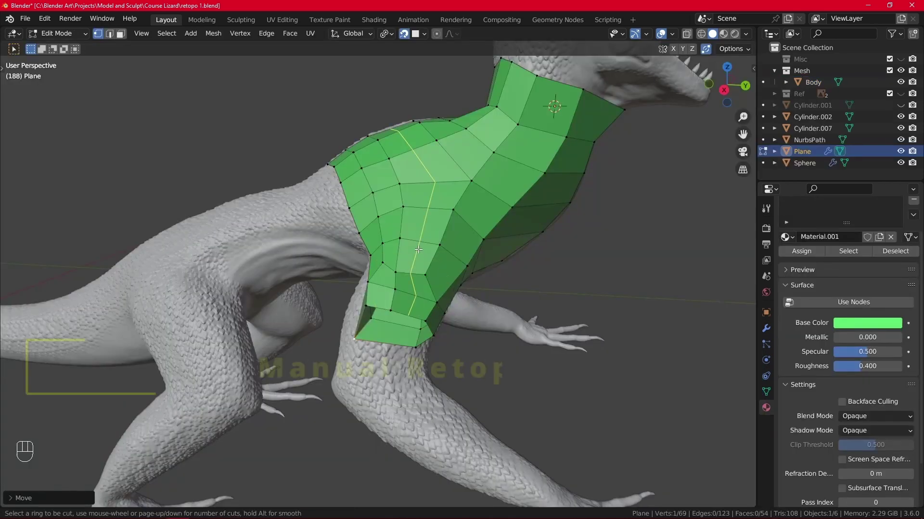
# Extrude the Plane retopo mesh's border vertices out over the sculpted neck and shoulder.
pyautogui.moveTo(490, 331)
pyautogui.keyDown('alt'); pyautogui.mouseDown(button='middle')
pyautogui.moveTo(342, 246)
pyautogui.moveTo(506, 351)
pyautogui.moveTo(477, 332)
pyautogui.mouseUp(button='middle'); pyautogui.keyUp('alt')
pyautogui.scroll(-2, 506, 351)
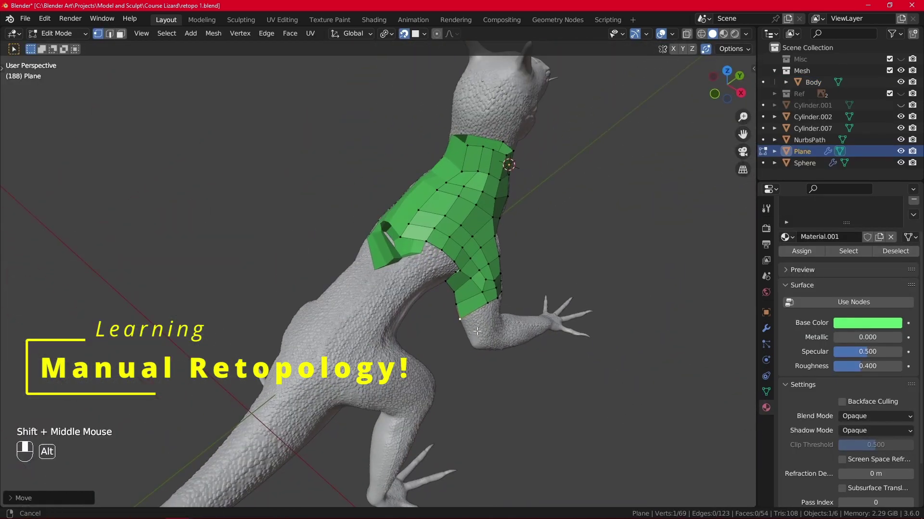
pyautogui.scroll(3, 440, 272)
pyautogui.moveTo(439, 272); pyautogui.dragTo(445, 262, button='middle')
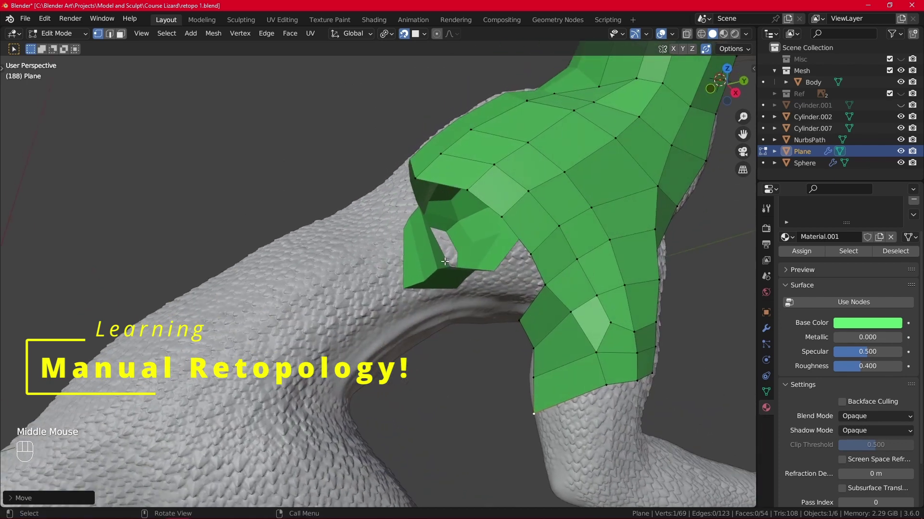
pyautogui.moveTo(563, 266); pyautogui.dragTo(468, 241, button='middle')
pyautogui.keyDown('ctrl'); pyautogui.click(468, 242); pyautogui.keyUp('ctrl')
pyautogui.press('e')
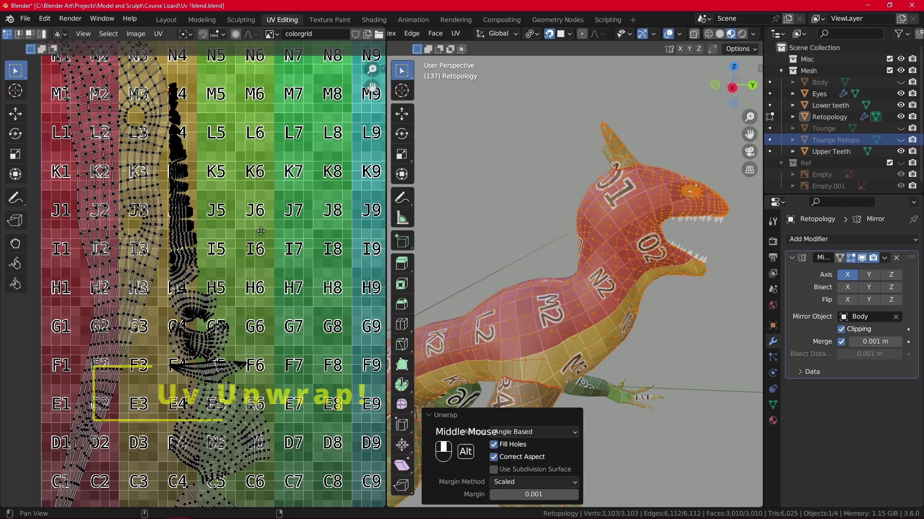
# Clear the head's vertex selection, then orbit and pan to inspect the colorgrid-textured head.
pyautogui.moveTo(514, 283); pyautogui.dragTo(542, 267, button='middle')
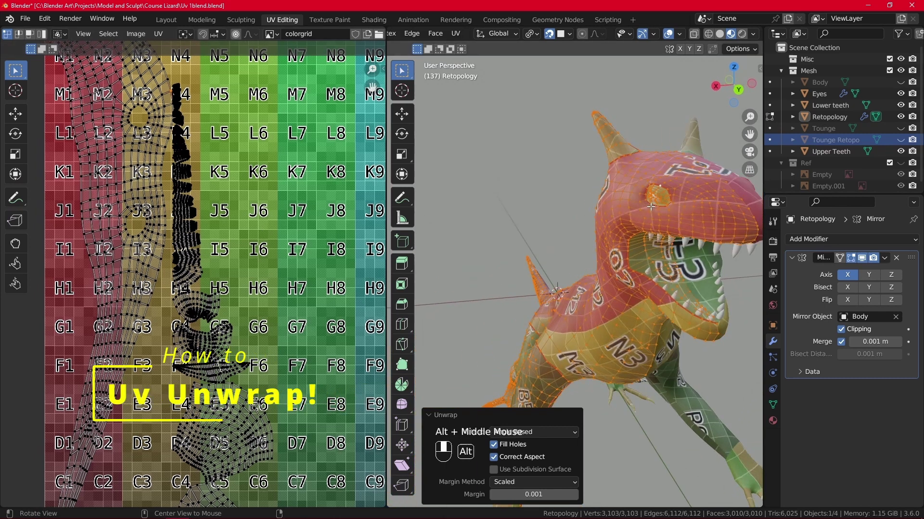
pyautogui.scroll(4, 650, 206)
pyautogui.click(599, 231)
pyautogui.moveTo(599, 231); pyautogui.dragTo(571, 245, button='middle')
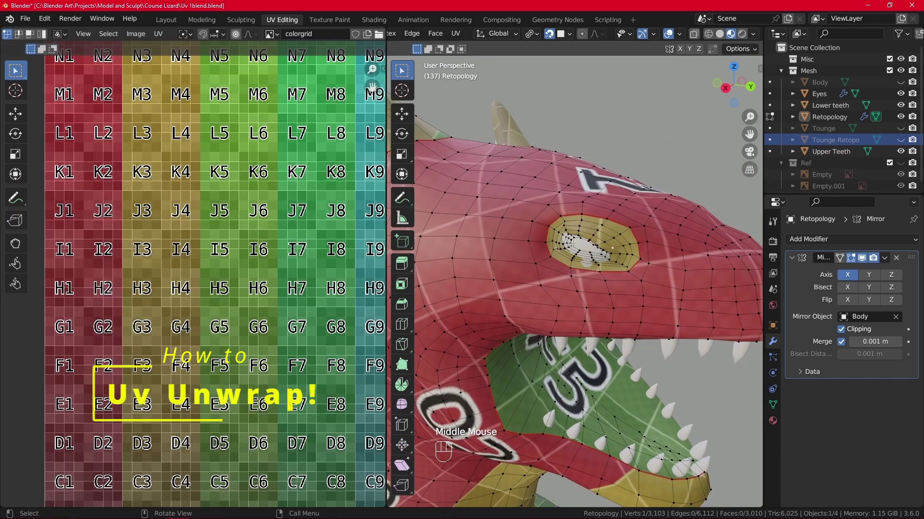
pyautogui.scroll(-2, 572, 244)
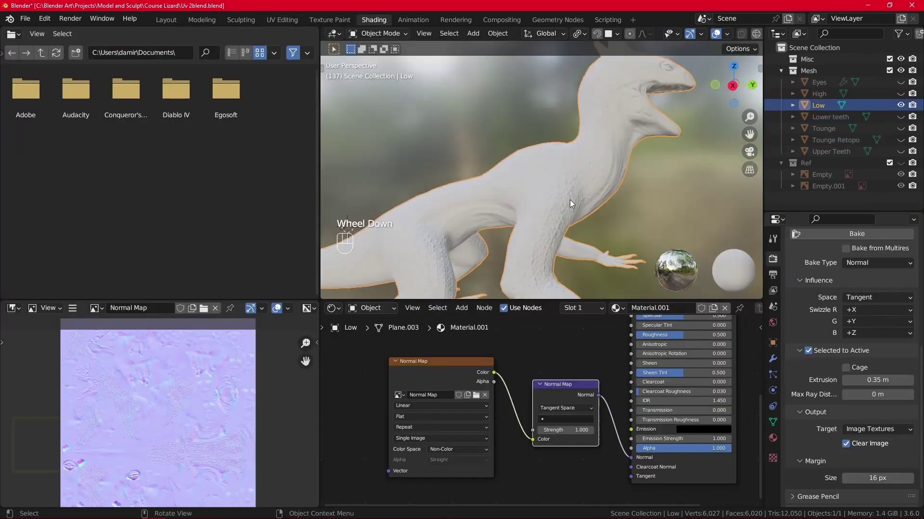
pyautogui.moveTo(569, 200)
pyautogui.keyDown('shift'); pyautogui.mouseDown(button='middle')
pyautogui.moveTo(599, 97)
pyautogui.moveTo(663, 132)
pyautogui.moveTo(625, 159)
pyautogui.mouseUp(button='middle'); pyautogui.keyUp('shift')
pyautogui.keyDown('alt'); pyautogui.middleClick(580, 154); pyautogui.keyUp('alt')
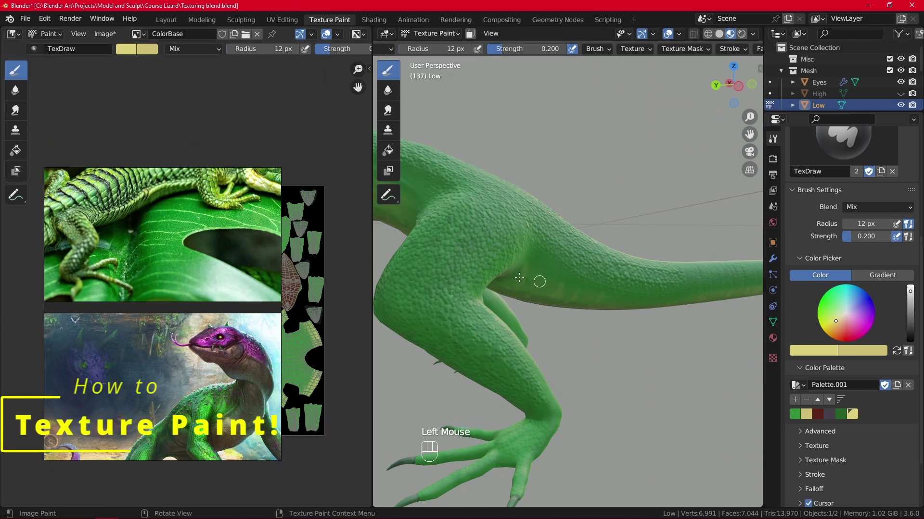
# Pan along the green-painted tail, then across the eye close-up.
pyautogui.keyDown('shift'); pyautogui.moveTo(644, 325); pyautogui.dragTo(481, 279, button='middle'); pyautogui.keyUp('shift')
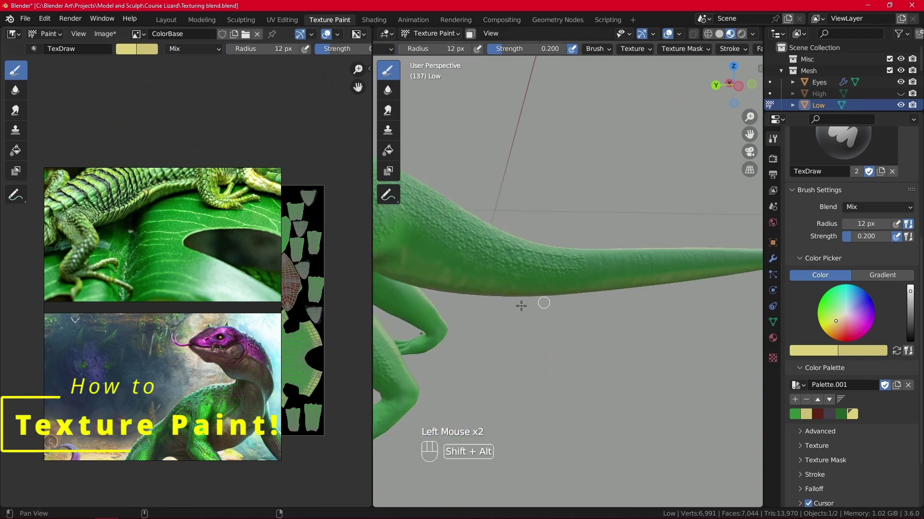
pyautogui.moveTo(521, 306)
pyautogui.keyDown('shift'); pyautogui.mouseDown(button='middle')
pyautogui.moveTo(578, 339)
pyautogui.moveTo(606, 303)
pyautogui.mouseUp(button='middle'); pyautogui.keyUp('shift')
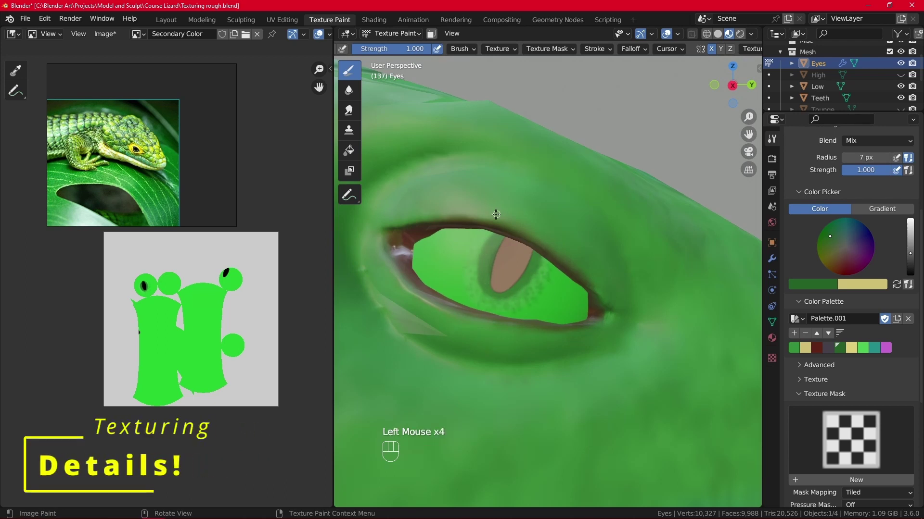
pyautogui.keyDown('shift'); pyautogui.moveTo(590, 326); pyautogui.dragTo(648, 330, button='middle'); pyautogui.keyUp('shift')
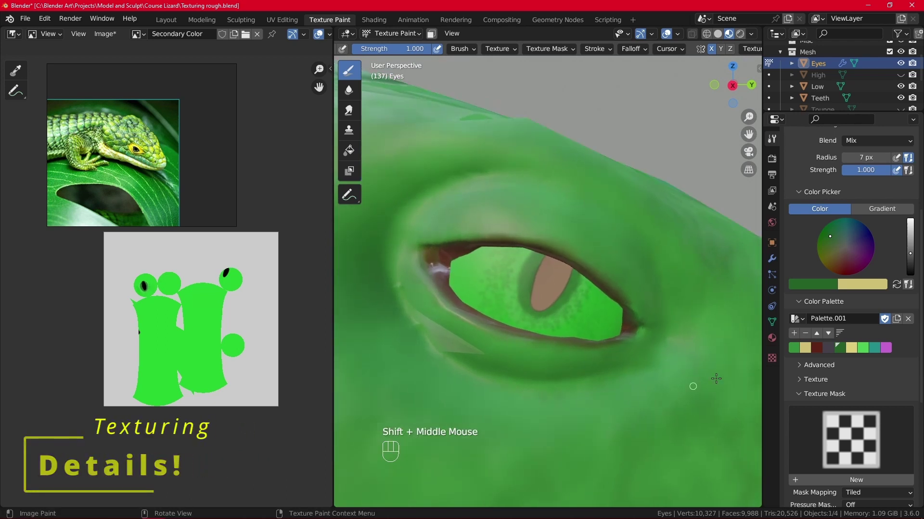